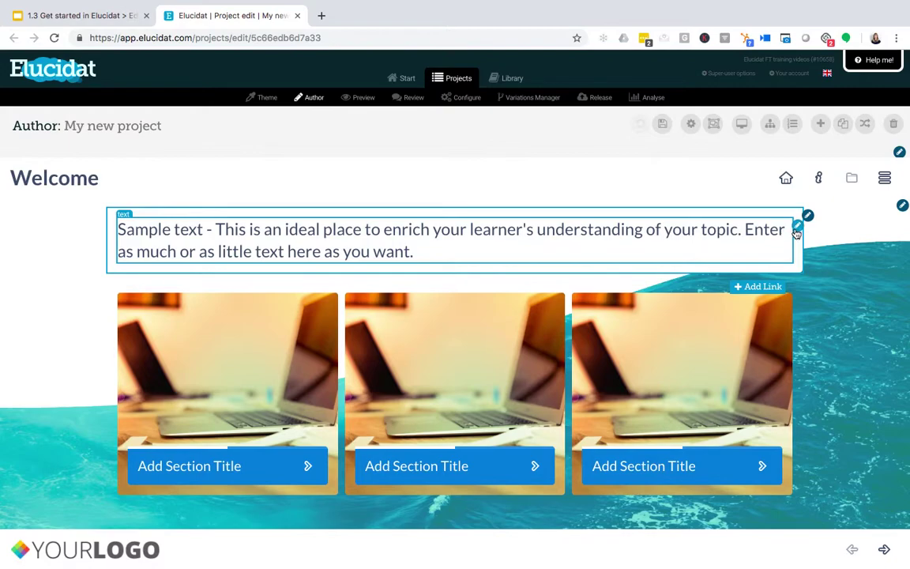
# Replace the sample text above the cards with "Welcome! It's great to have you here." and save the page.
pyautogui.click(795, 222)
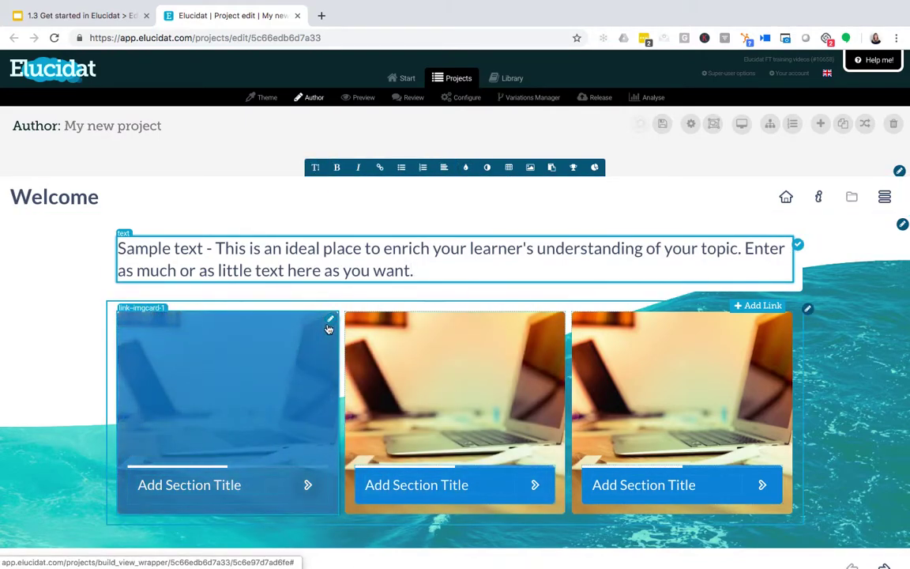
pyautogui.click(332, 324)
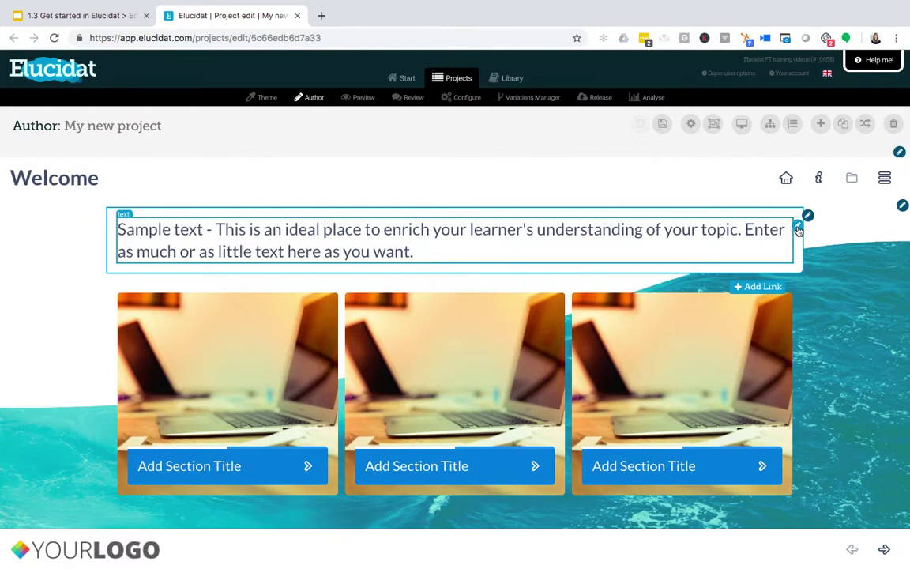
pyautogui.doubleClick(764, 229)
pyautogui.moveTo(460, 267); pyautogui.dragTo(121, 247)
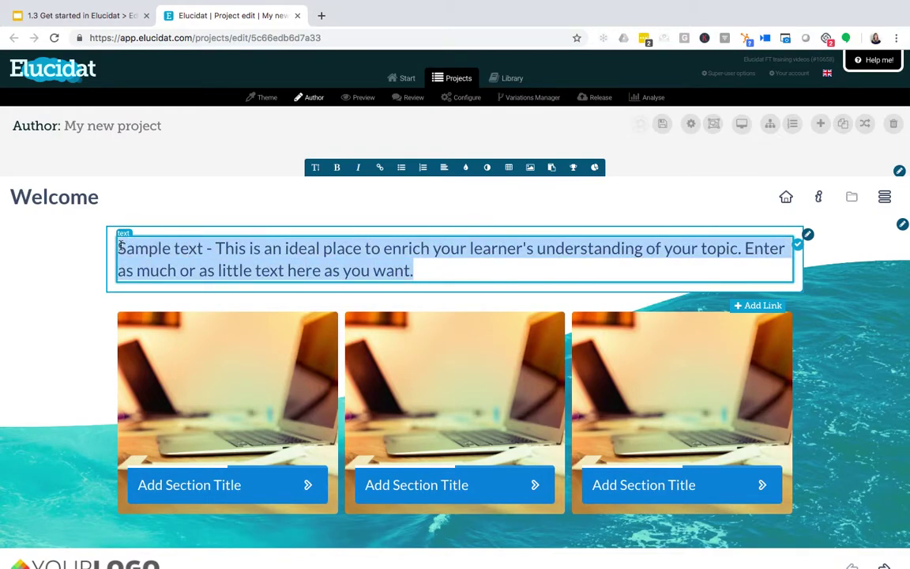
pyautogui.write('We')
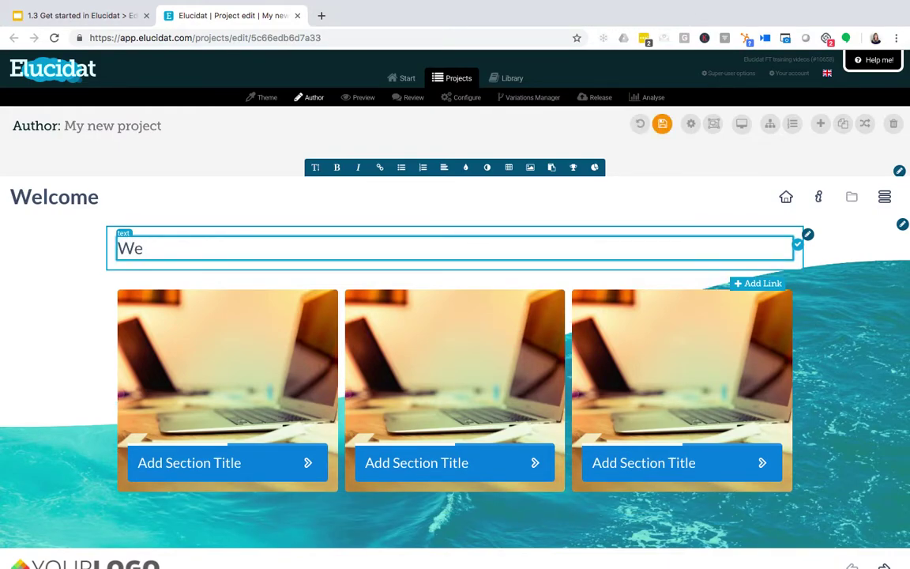
pyautogui.press('BackSpace')
pyautogui.write("elcome! It's great to ha")
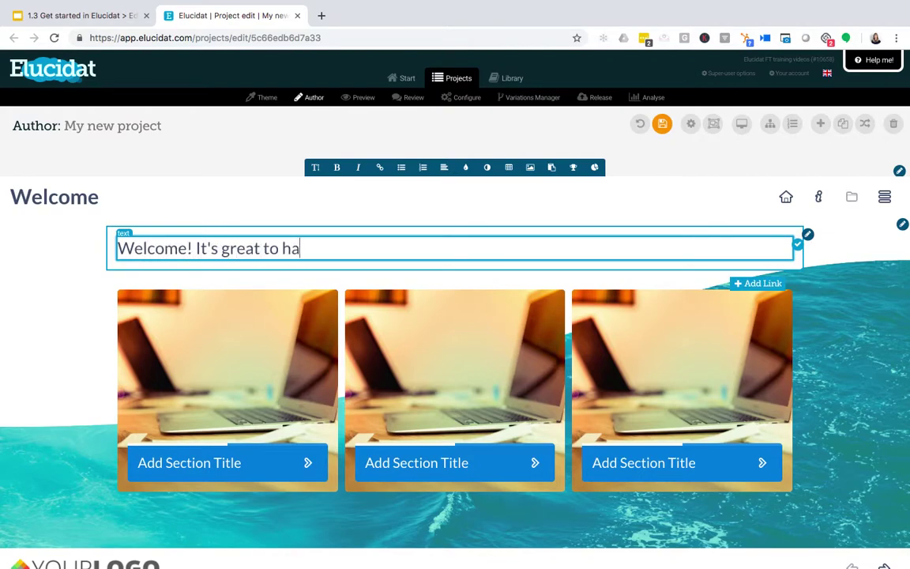
pyautogui.write('ve you here.')
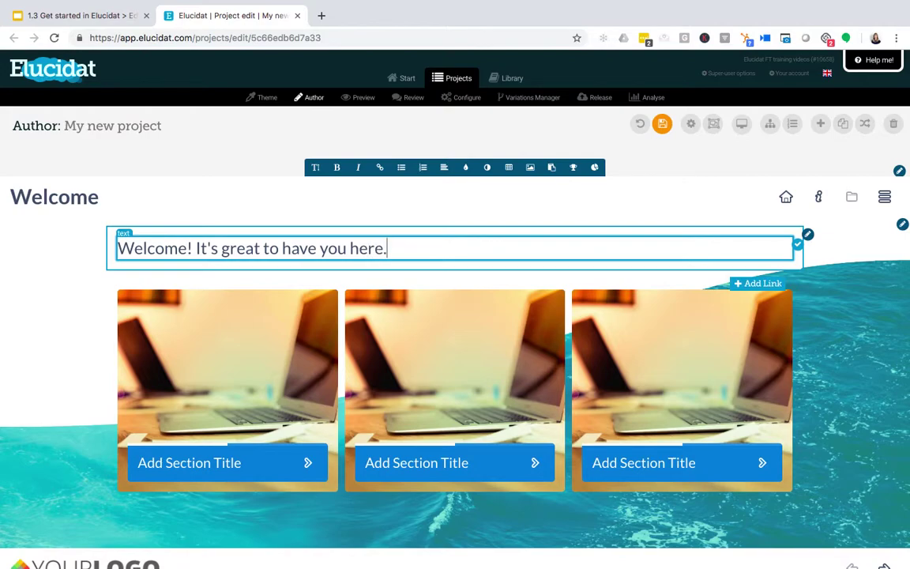
pyautogui.click(798, 246)
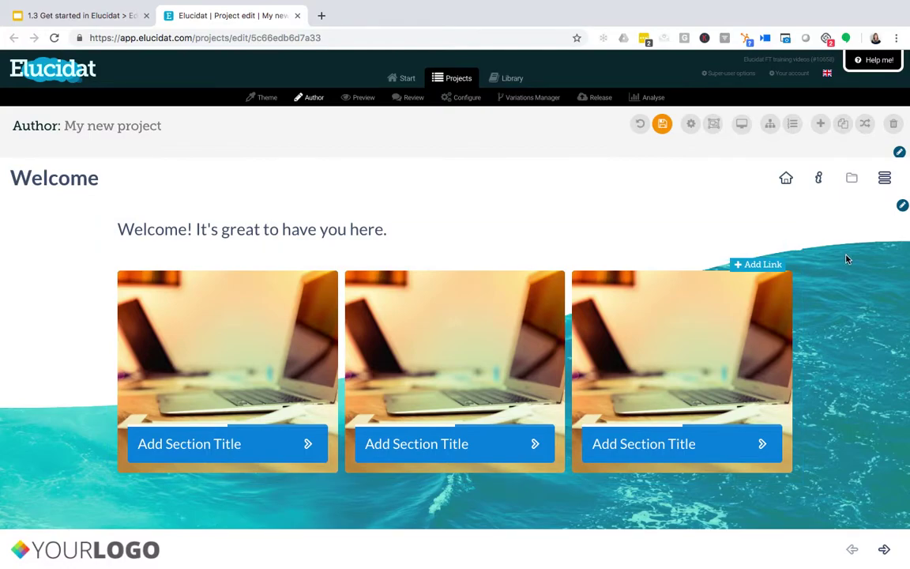
pyautogui.click(664, 132)
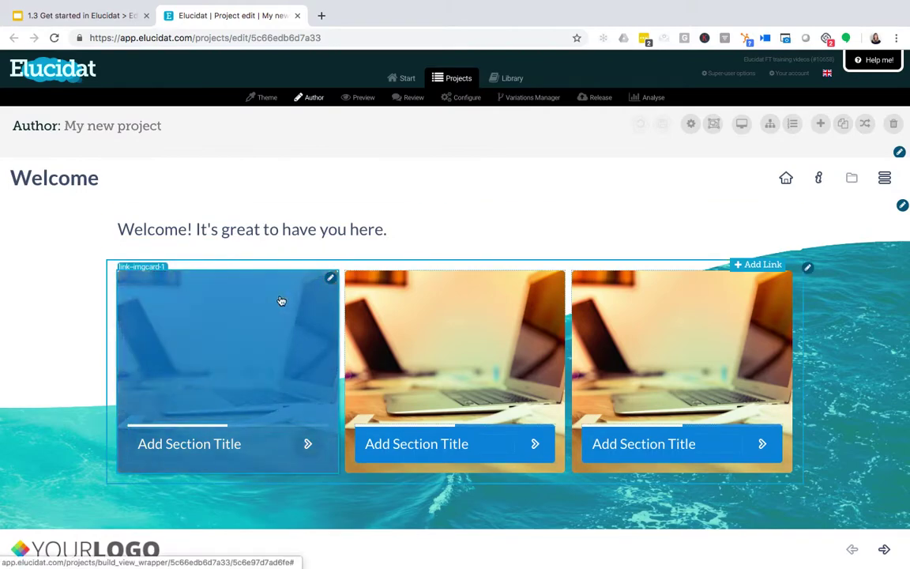
# Upload Copywriter.png from the Downloads folder as the first card's image.
pyautogui.click(332, 283)
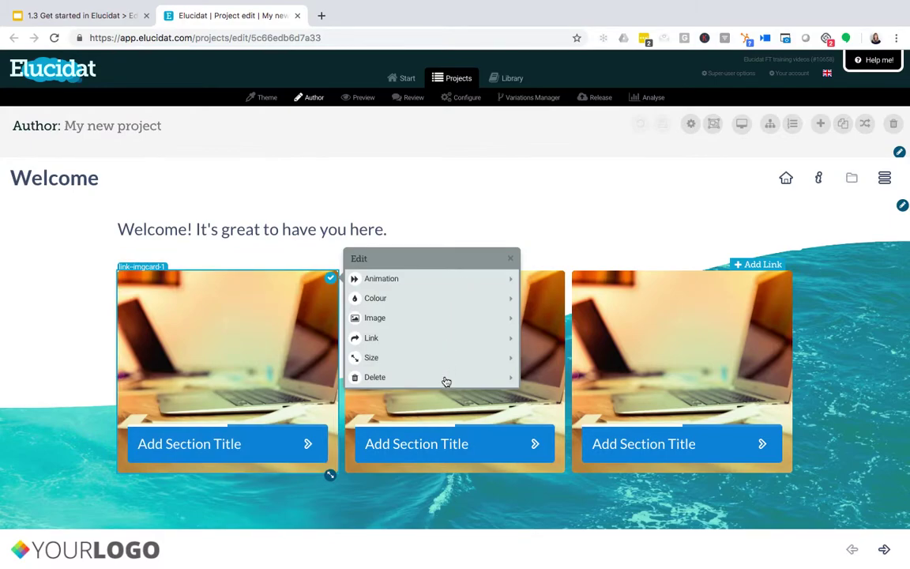
pyautogui.click(387, 318)
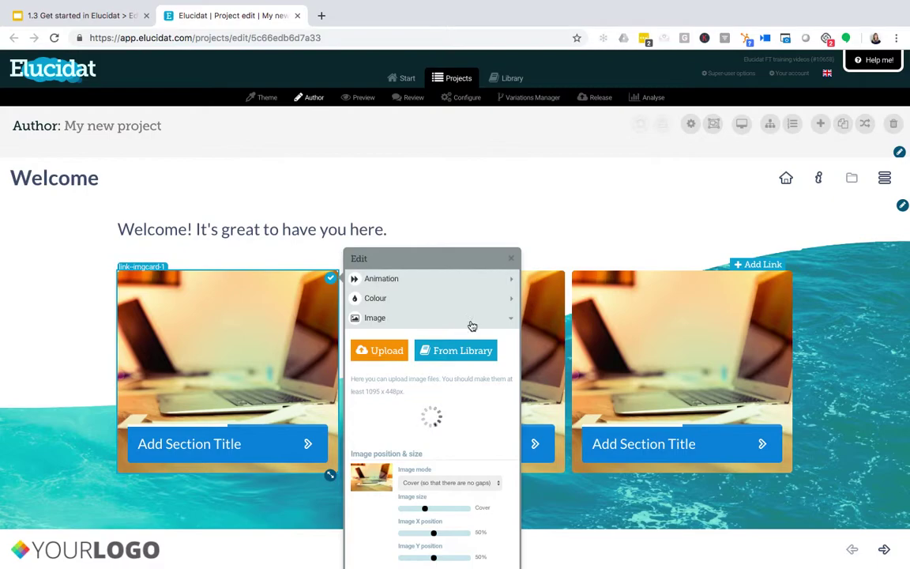
pyautogui.scroll(-1, 471, 325)
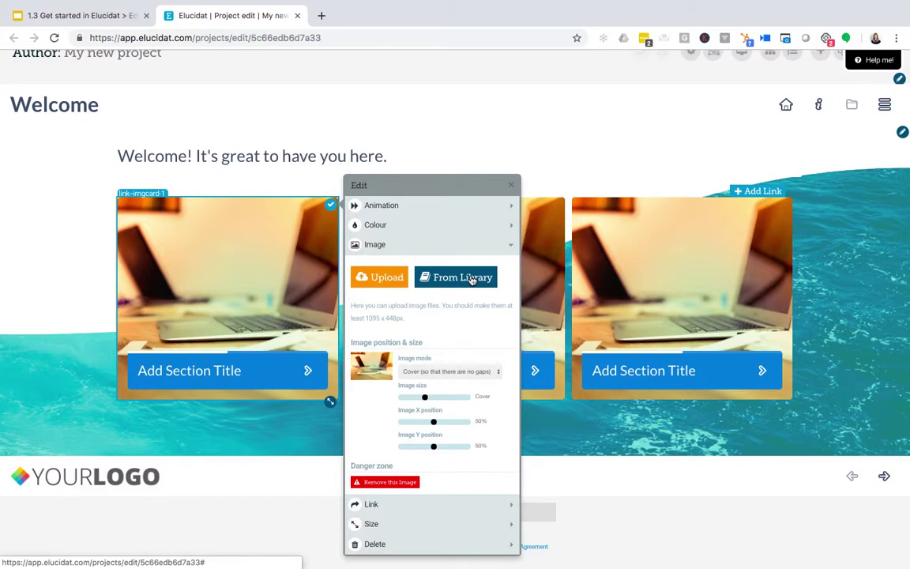
pyautogui.click(387, 283)
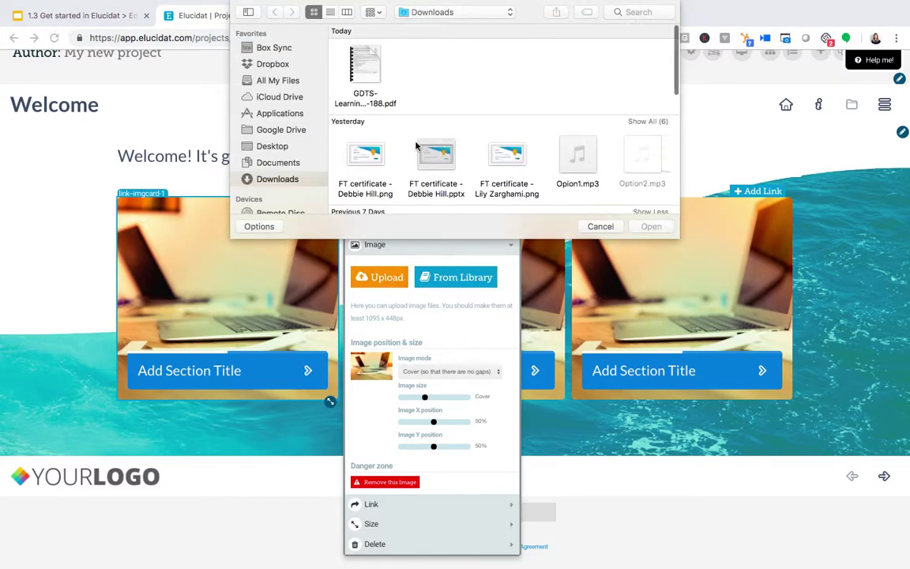
pyautogui.scroll(-5, 415, 147)
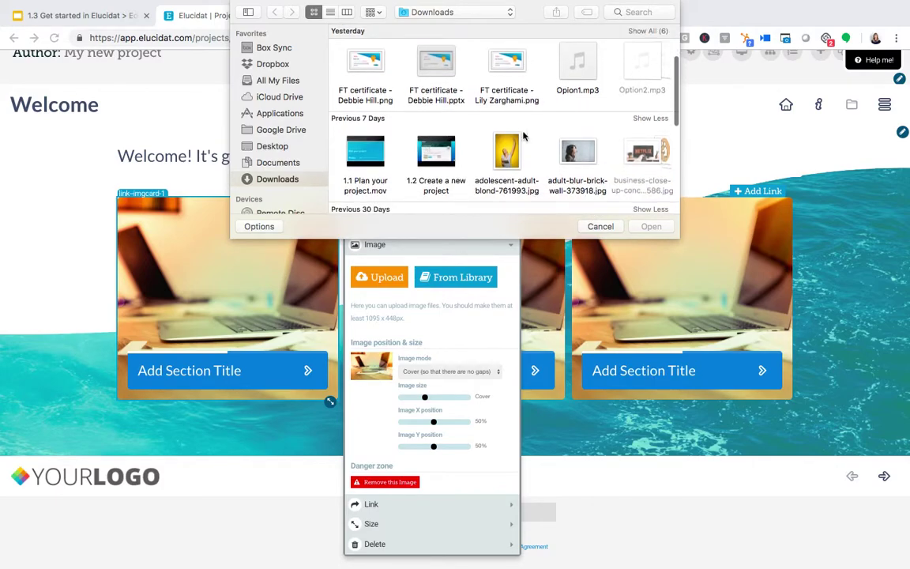
pyautogui.hscroll(8, 528, 137)
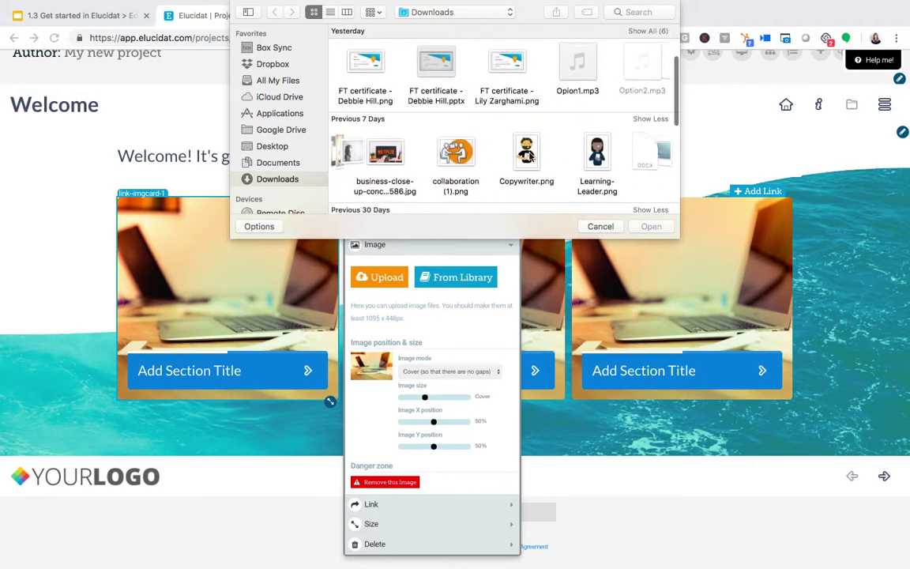
pyautogui.click(528, 155)
pyautogui.click(652, 227)
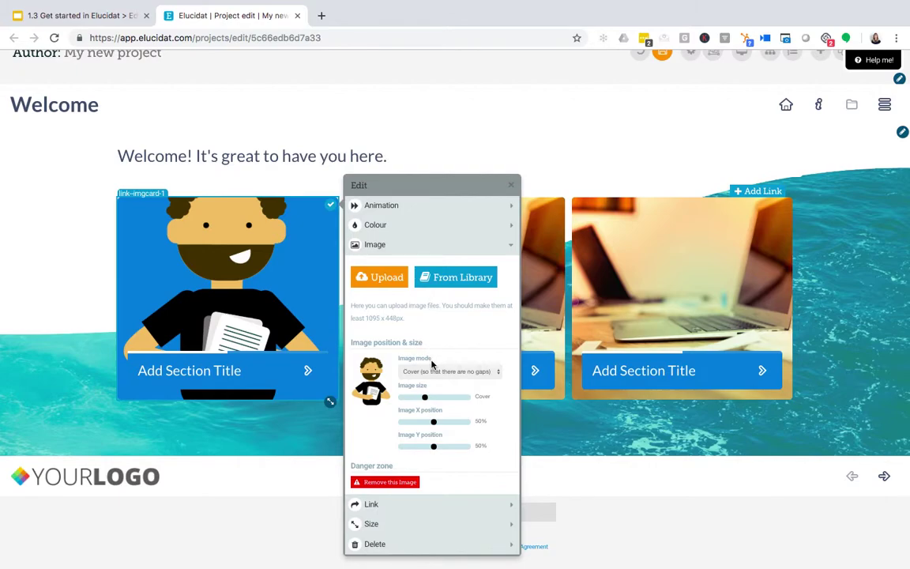
# Try the first card's image in Contain mode and in Fixed mode at 70% size.
pyautogui.click(500, 375)
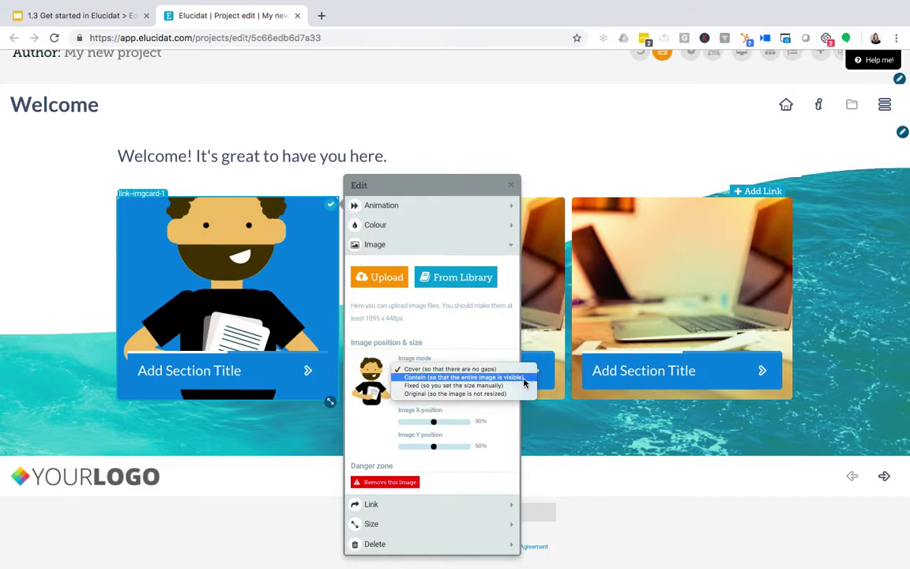
pyautogui.click(524, 383)
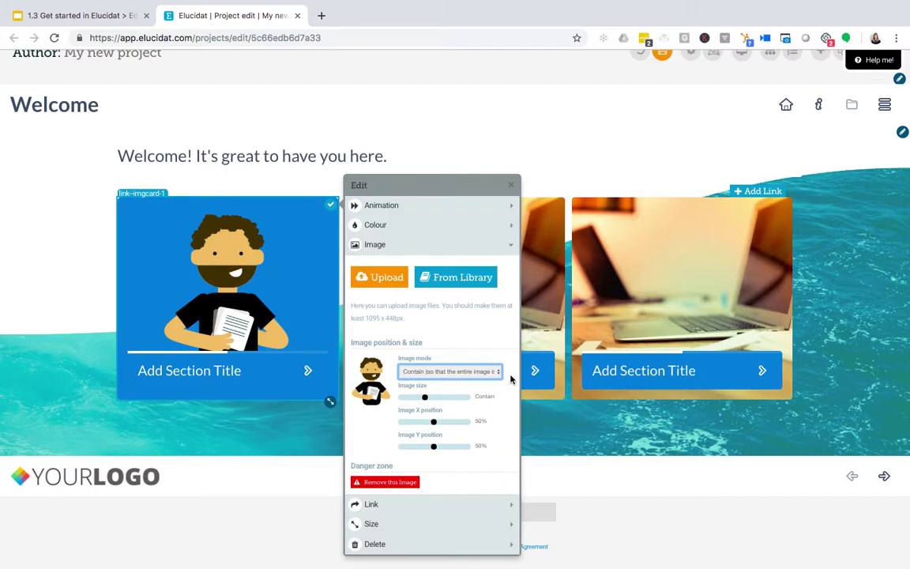
pyautogui.click(500, 374)
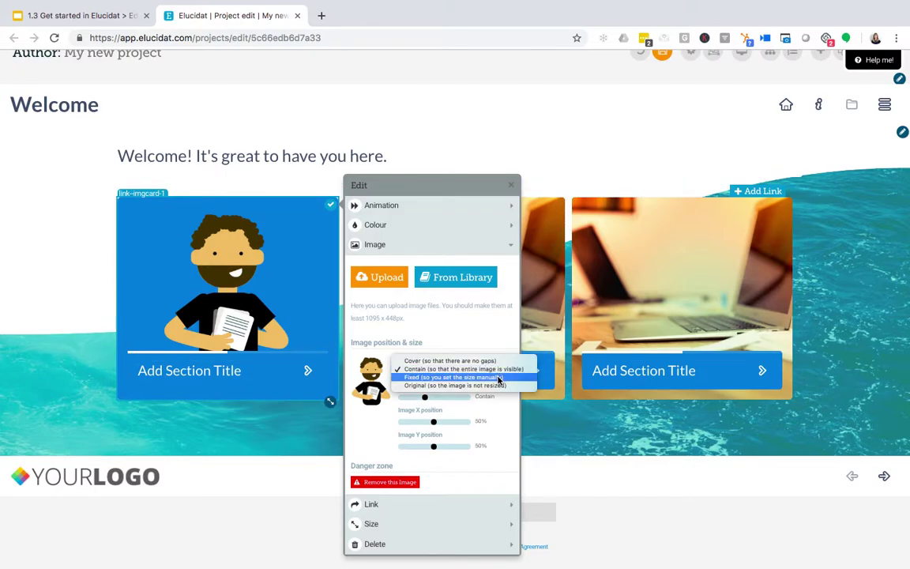
pyautogui.click(499, 377)
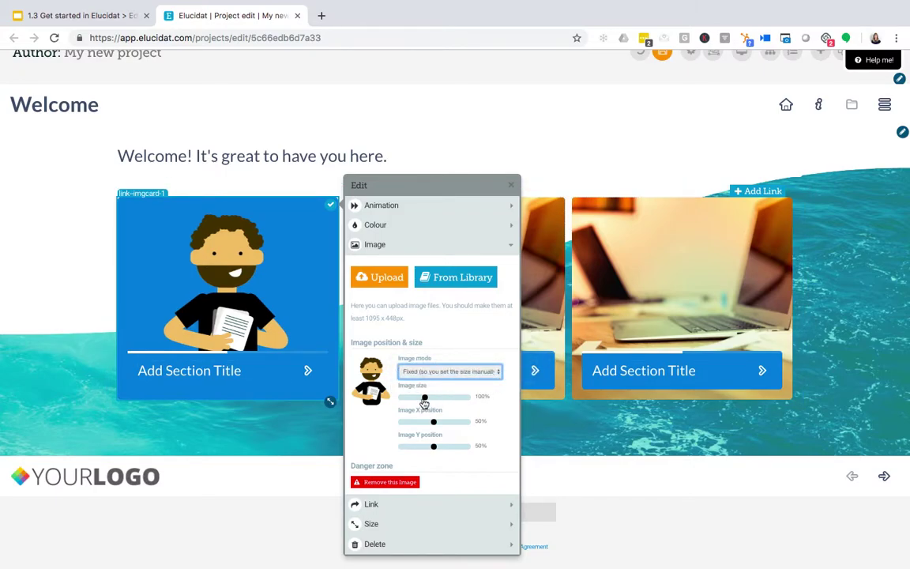
pyautogui.moveTo(424, 399)
pyautogui.mouseDown()
pyautogui.moveTo(441, 404)
pyautogui.moveTo(415, 402)
pyautogui.mouseUp()
# Set the first card's image mode to Contain and finish editing the card.
pyautogui.click(498, 371)
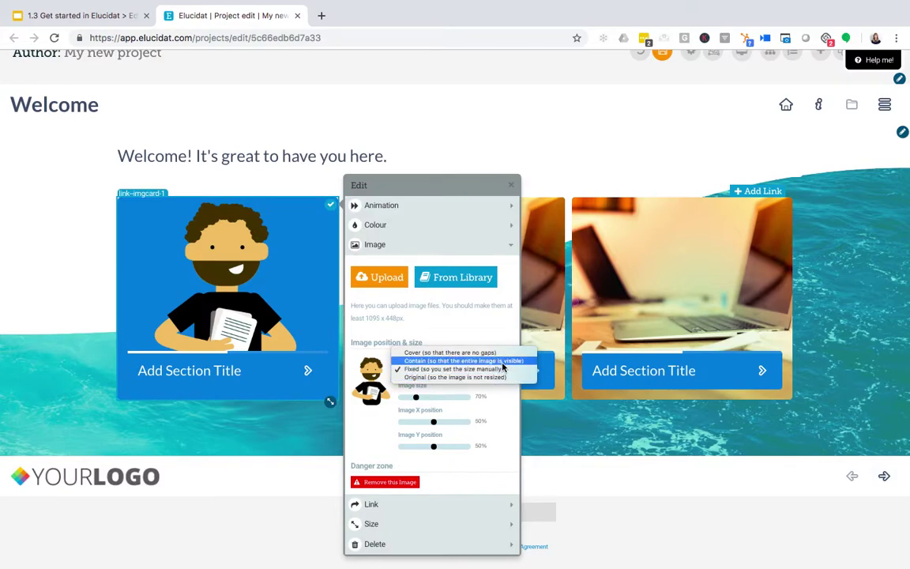
pyautogui.click(503, 362)
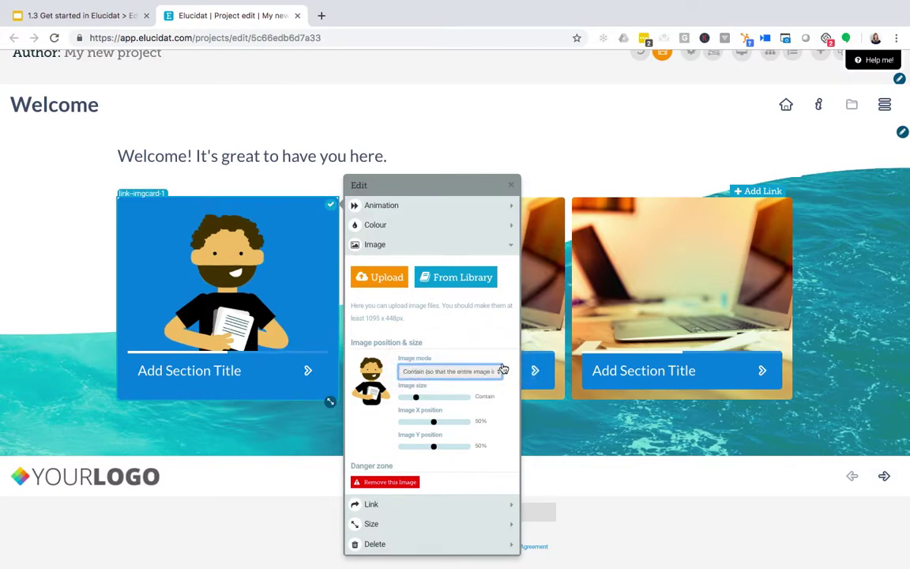
pyautogui.click(332, 207)
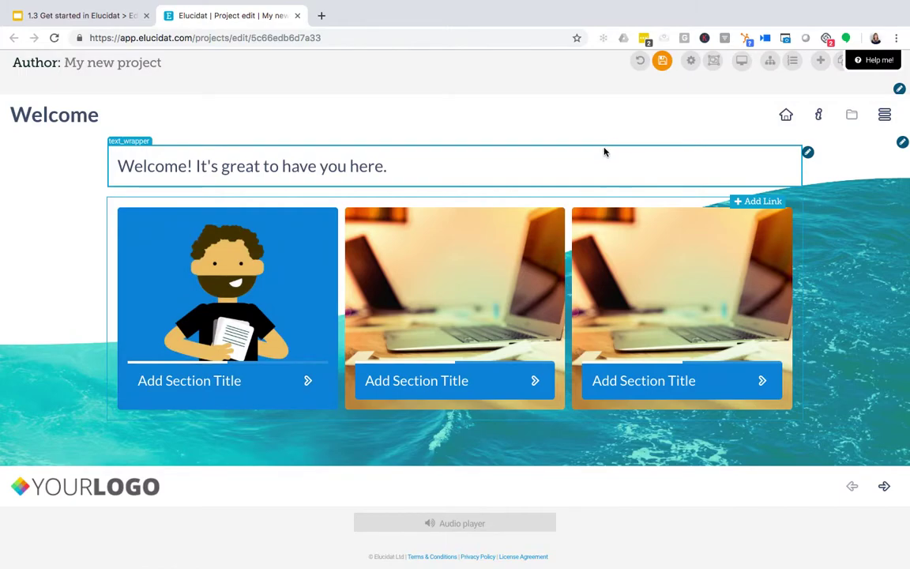
# Replace the second card's image with Learning-Leader.png from the library and set its image mode to Contain.
pyautogui.click(558, 217)
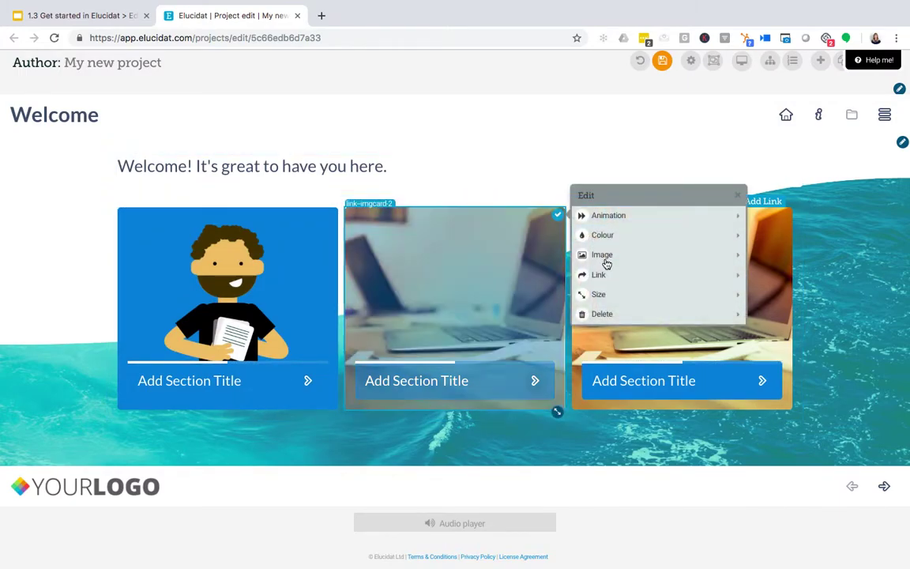
pyautogui.click(606, 264)
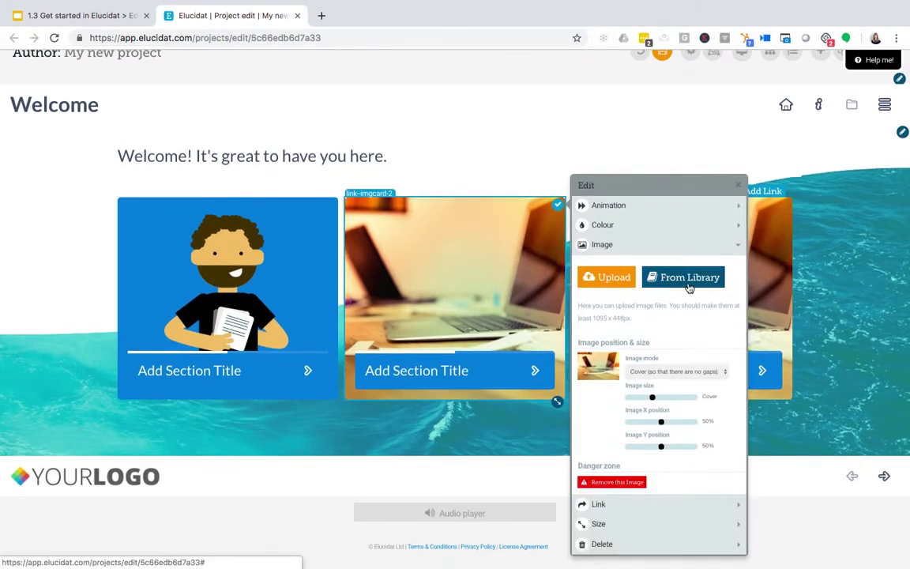
pyautogui.click(688, 283)
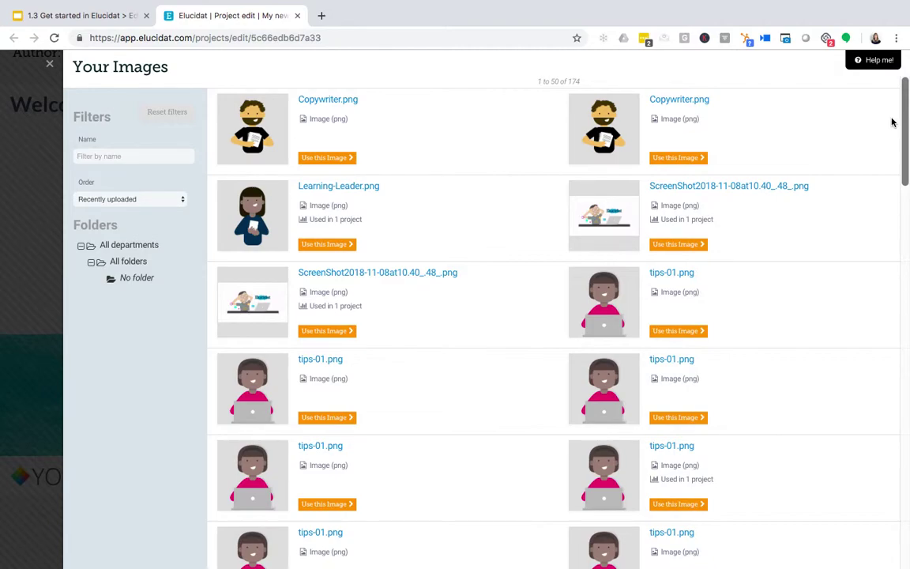
pyautogui.click(350, 246)
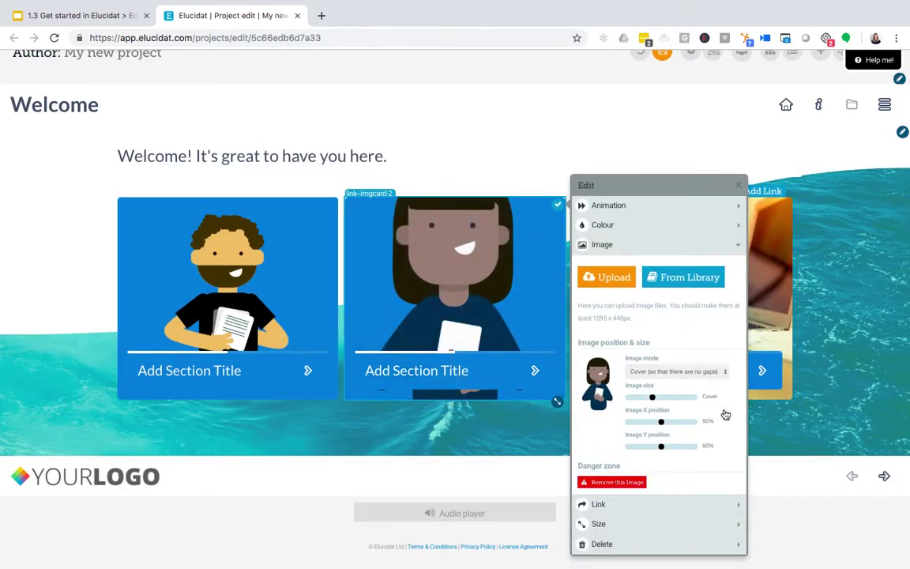
pyautogui.click(723, 372)
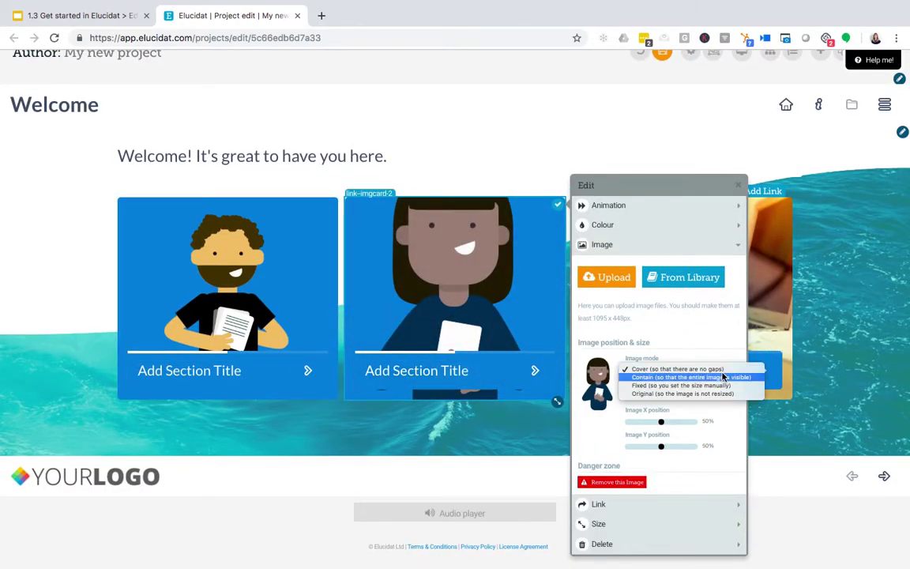
pyautogui.click(722, 377)
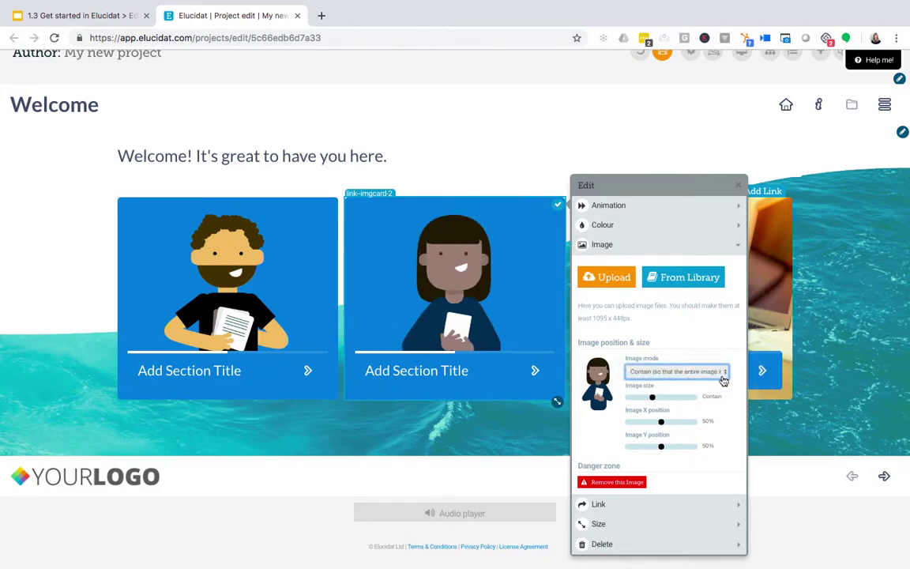
pyautogui.click(559, 205)
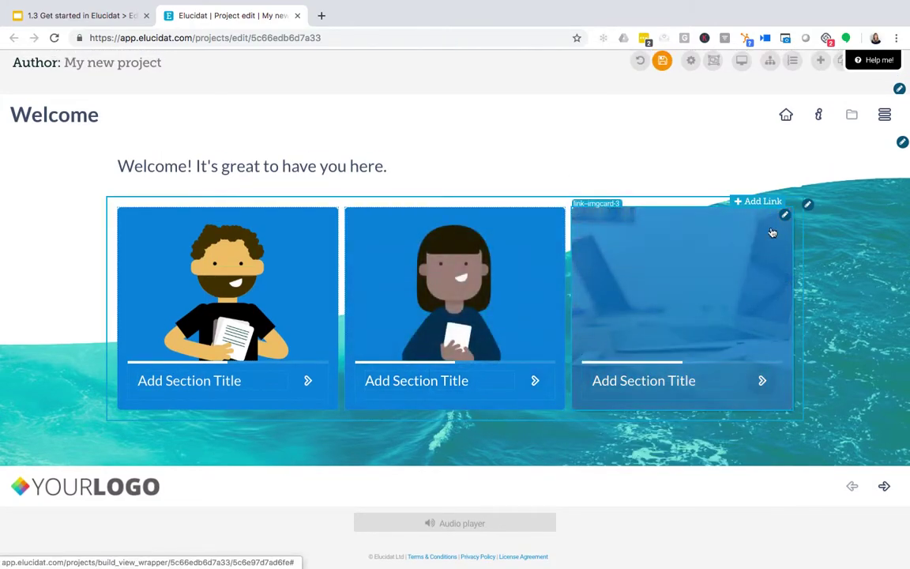
# Replace the third card's image with tips-01.png from the library and set its image mode to Contain.
pyautogui.click(785, 217)
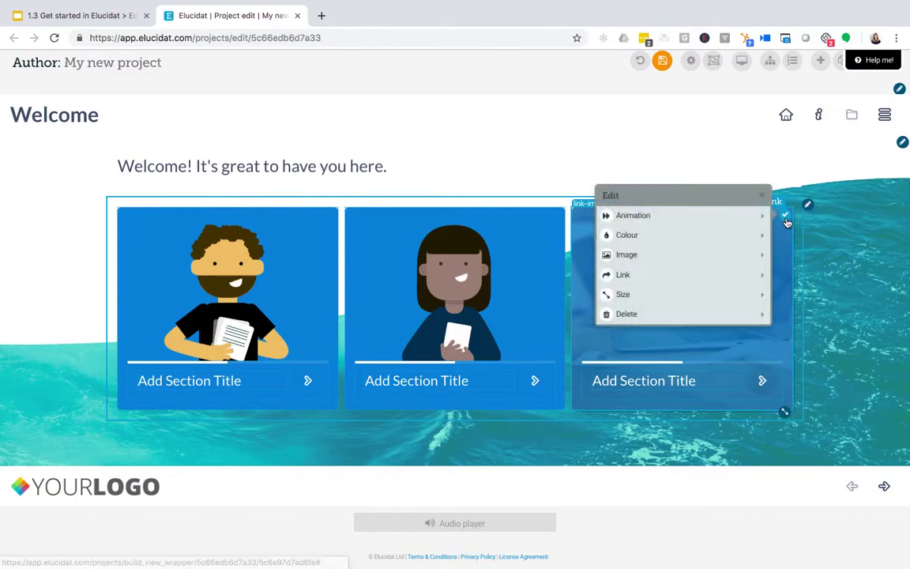
pyautogui.click(750, 255)
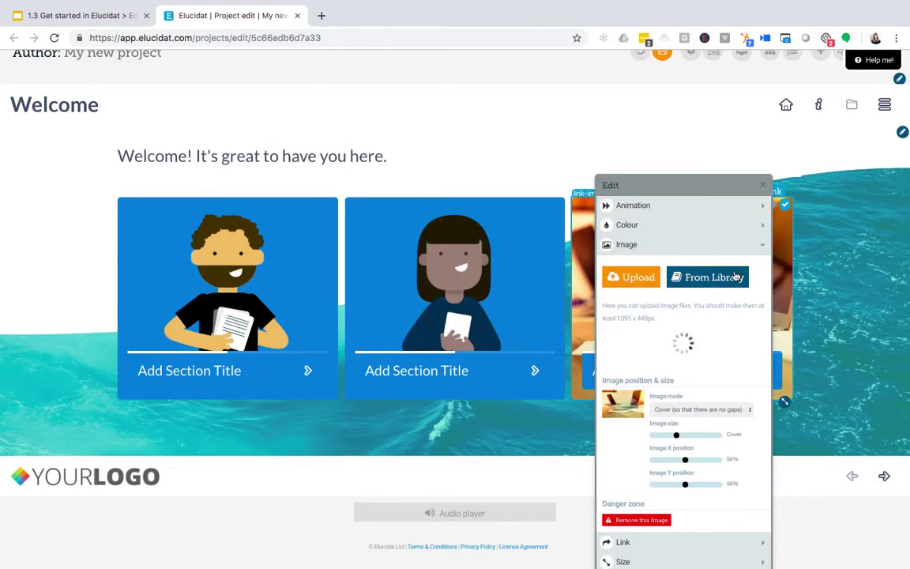
pyautogui.click(735, 277)
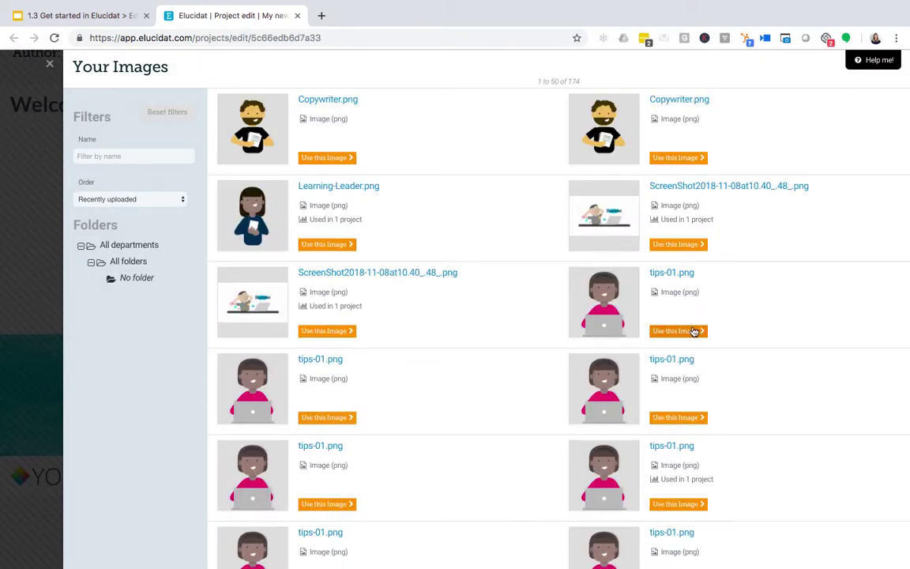
pyautogui.click(693, 331)
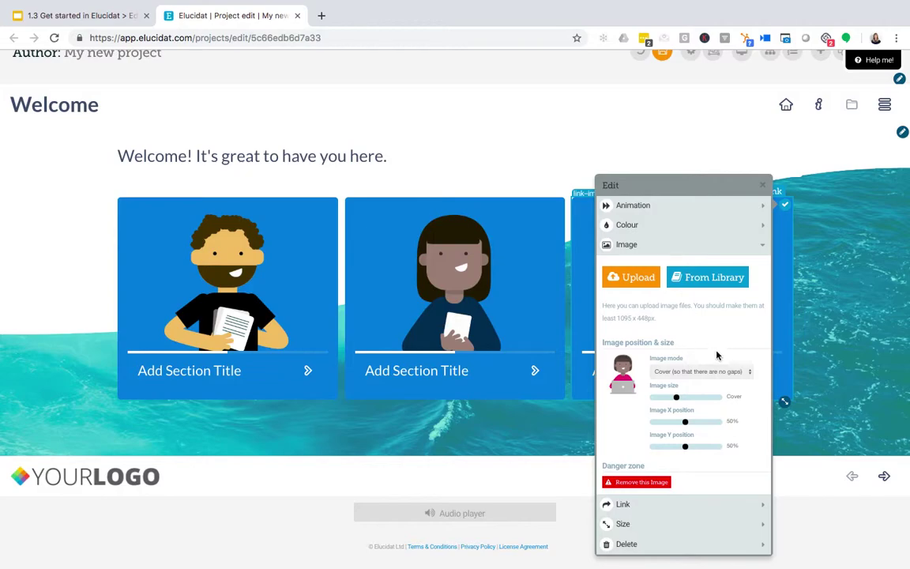
pyautogui.click(716, 372)
pyautogui.click(733, 377)
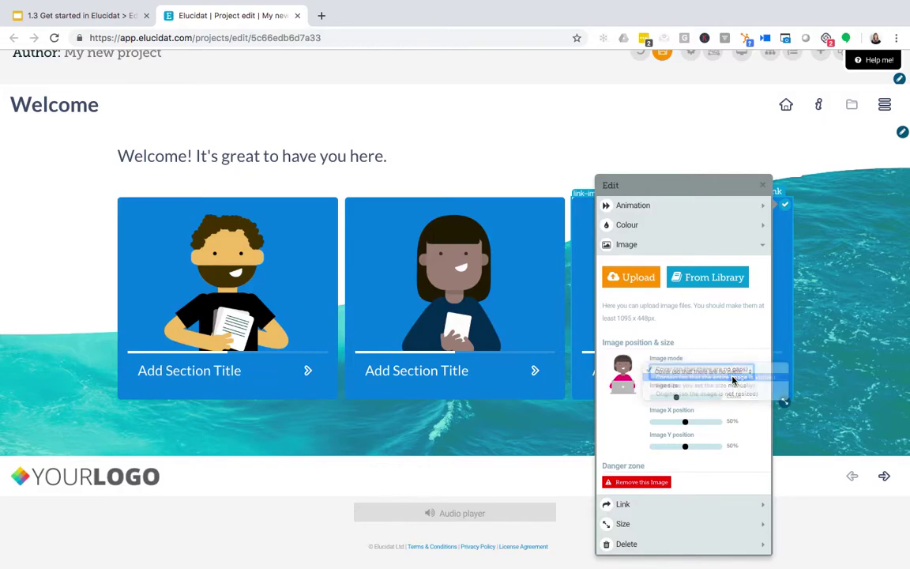
pyautogui.click(786, 205)
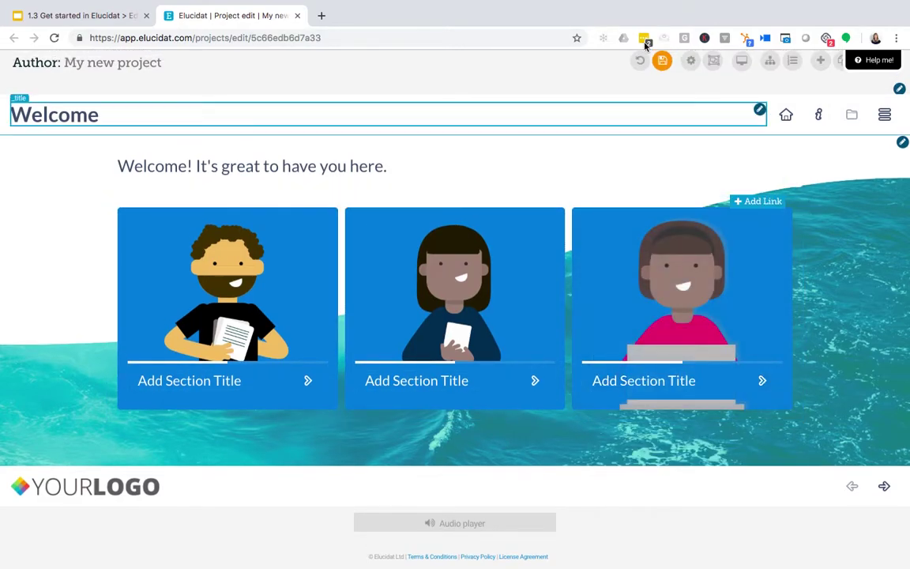
# Save the Welcome page and go to the "3 top tips" page.
pyautogui.click(662, 60)
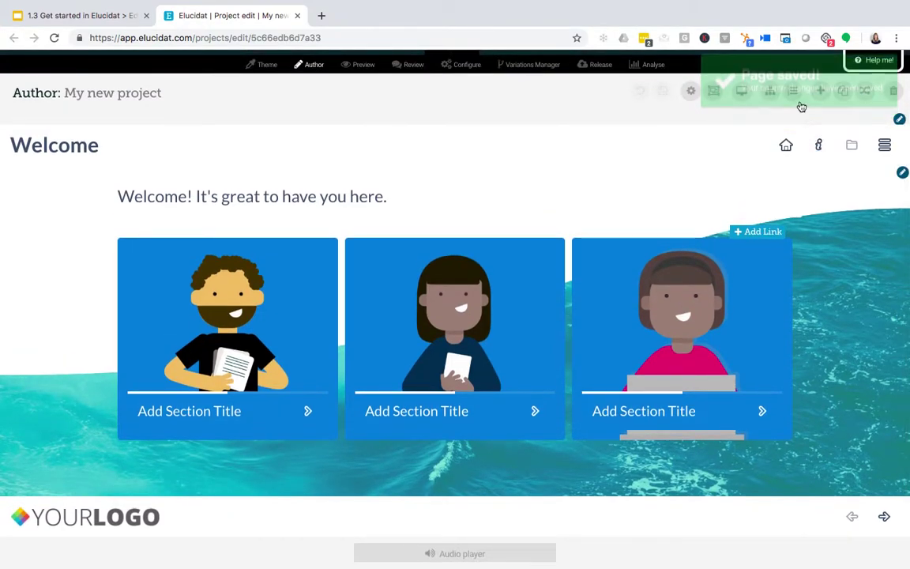
pyautogui.click(792, 91)
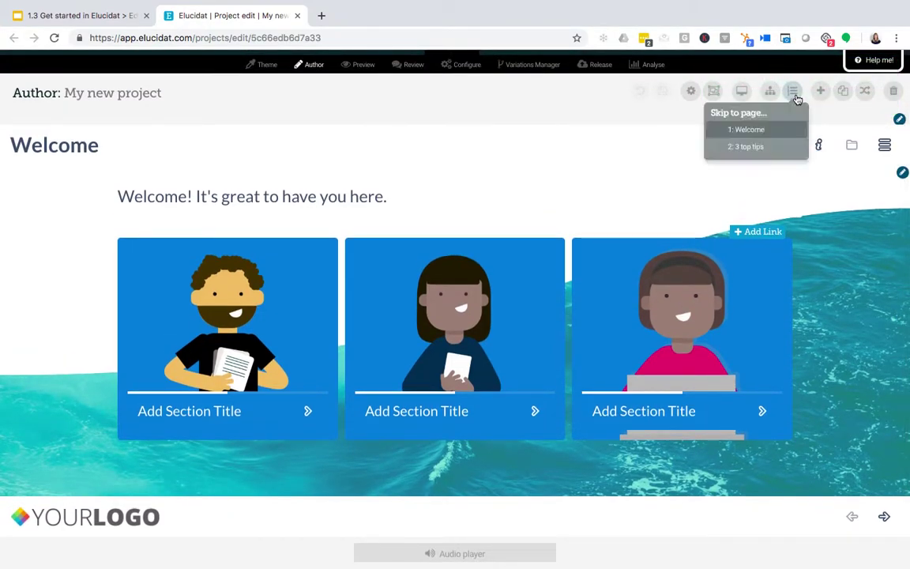
pyautogui.click(783, 152)
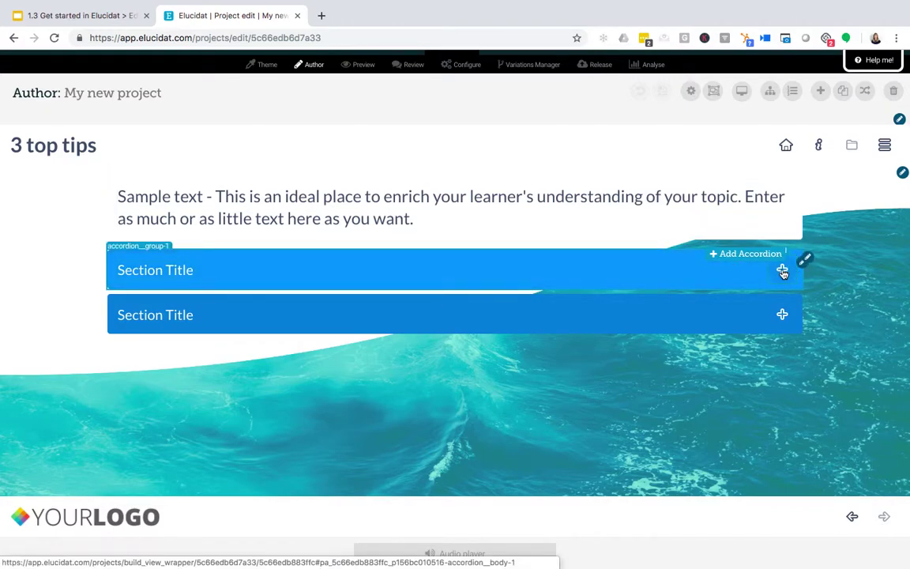
# Expand the first accordion section to examine its editable text, and check the options for moving the page.
pyautogui.click(762, 310)
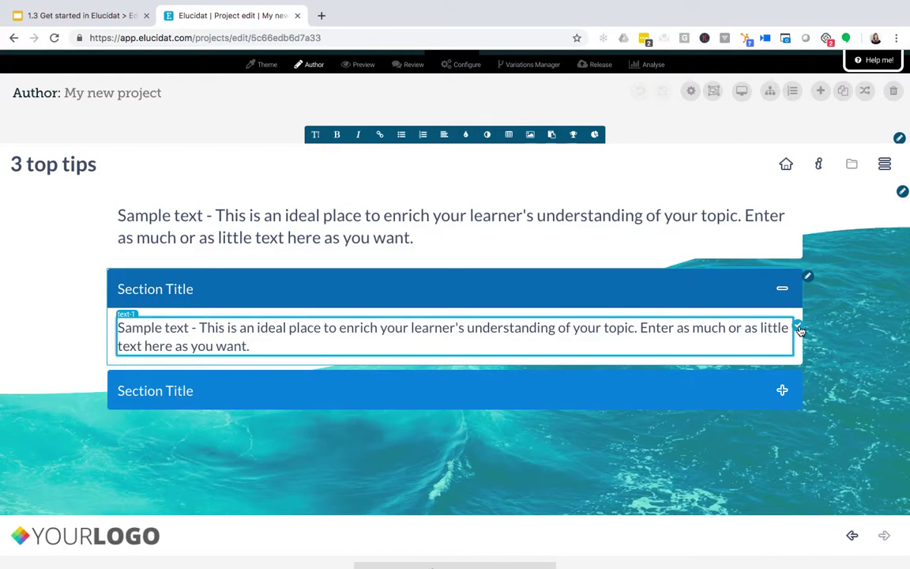
pyautogui.click(853, 228)
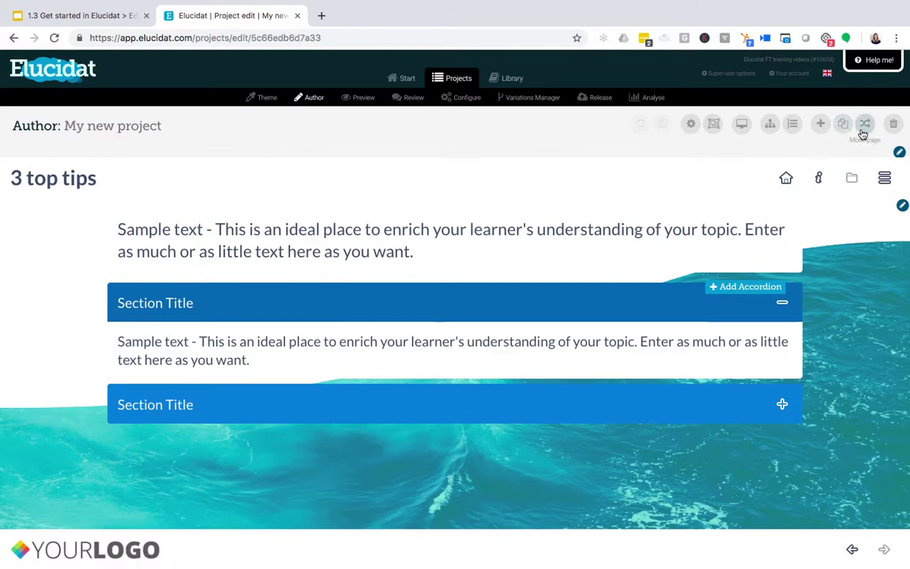
pyautogui.click(865, 133)
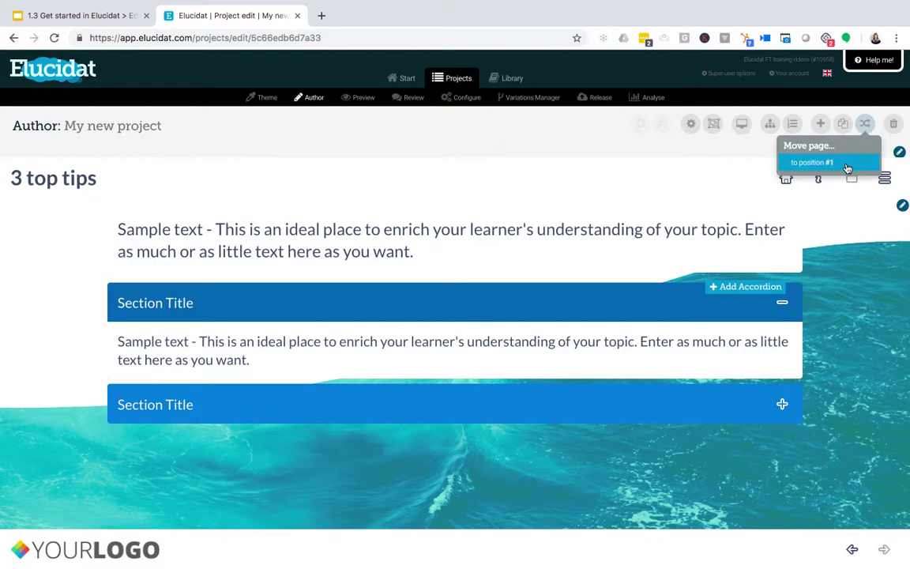
pyautogui.click(775, 154)
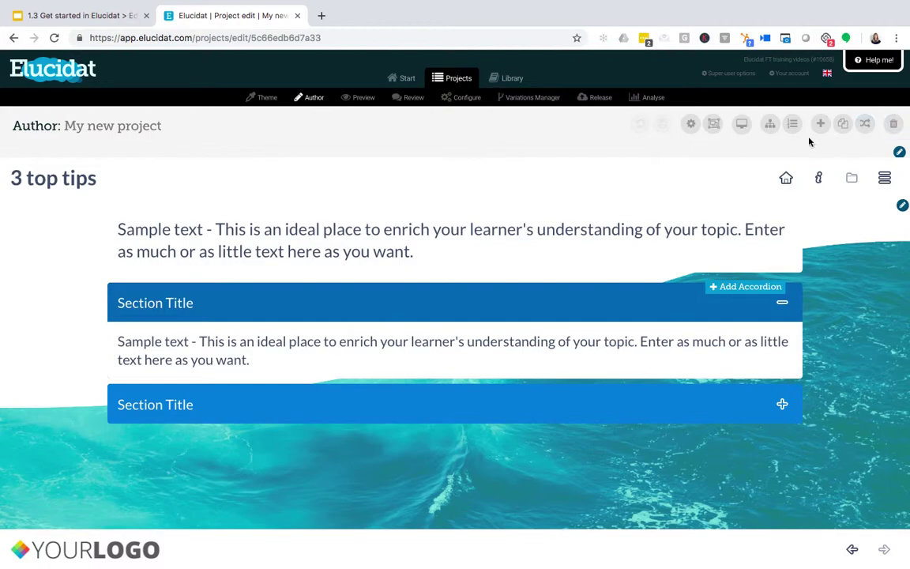
# In the 331 px phone view, replace the page's intro text with "Welcome!" and save the page.
pyautogui.click(744, 128)
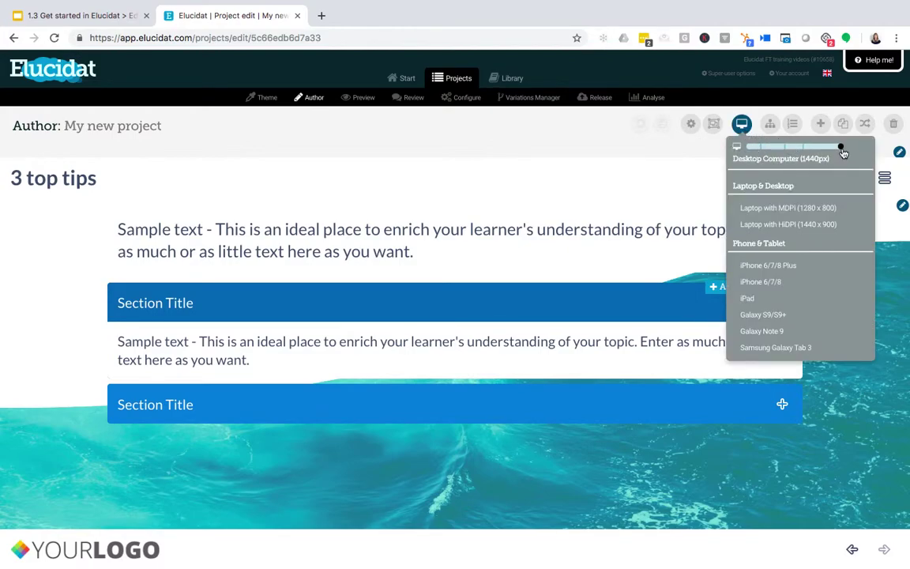
pyautogui.moveTo(843, 147); pyautogui.dragTo(749, 155)
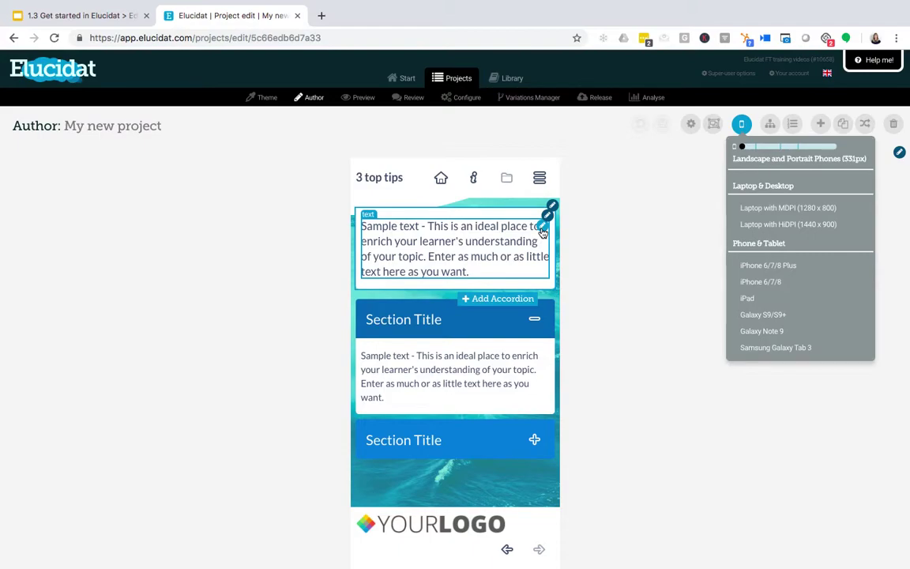
pyautogui.click(543, 228)
pyautogui.moveTo(469, 290); pyautogui.dragTo(360, 249)
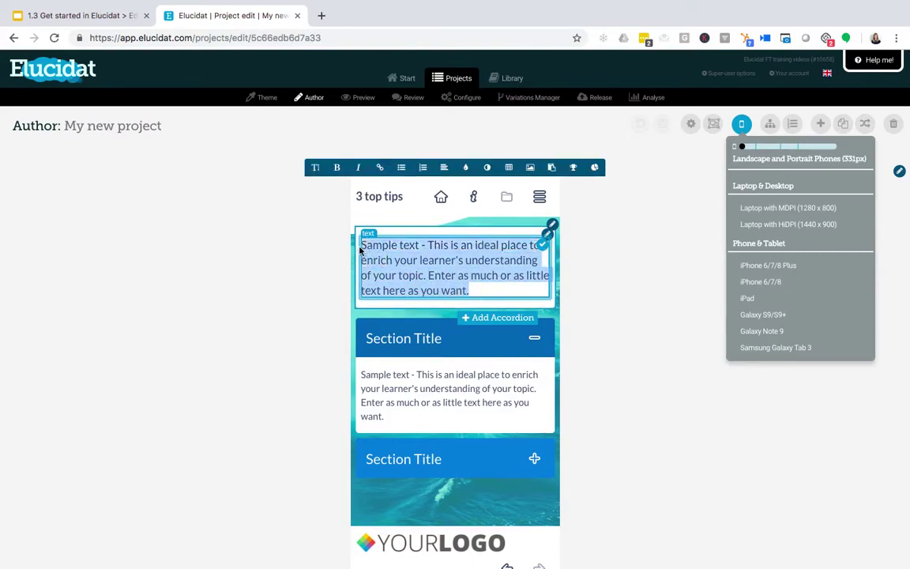
pyautogui.write('Welcome!')
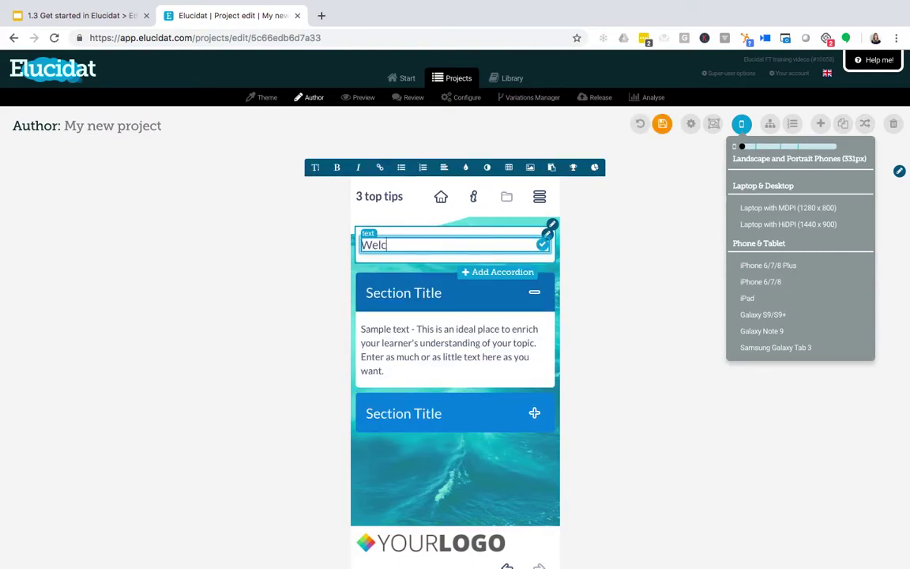
pyautogui.click(543, 246)
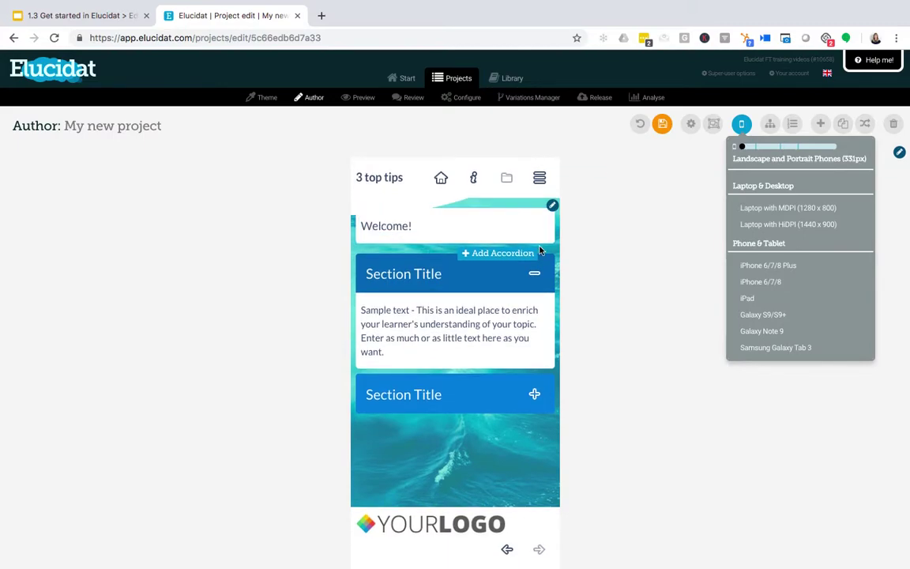
pyautogui.click(664, 125)
# Return the page preview to the full desktop width and switch to the Google Slides presentation.
pyautogui.moveTo(743, 147); pyautogui.dragTo(816, 147)
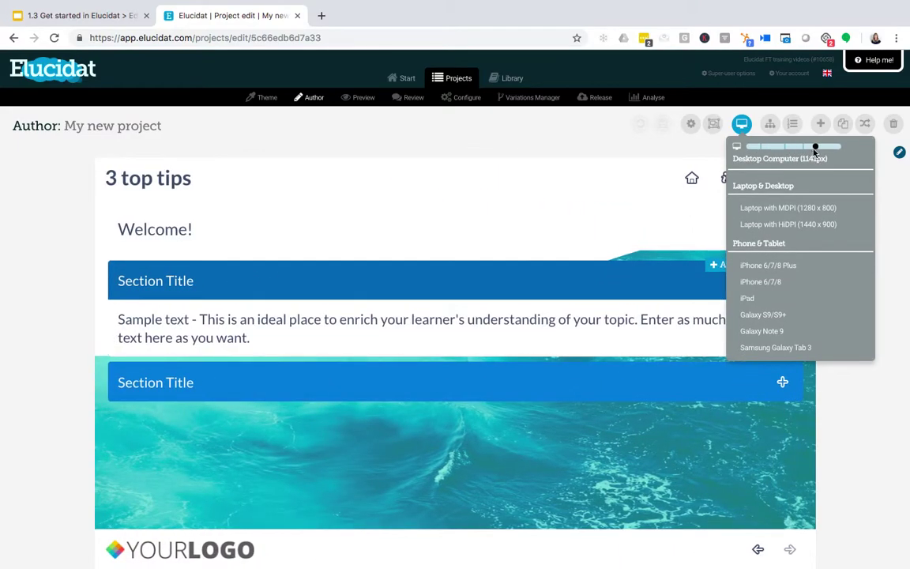
pyautogui.click(747, 127)
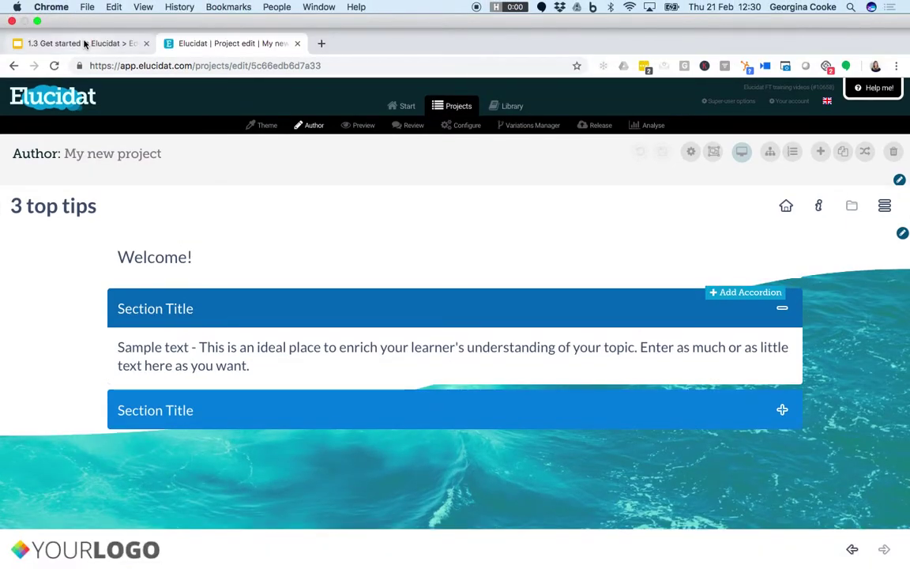
pyautogui.click(85, 43)
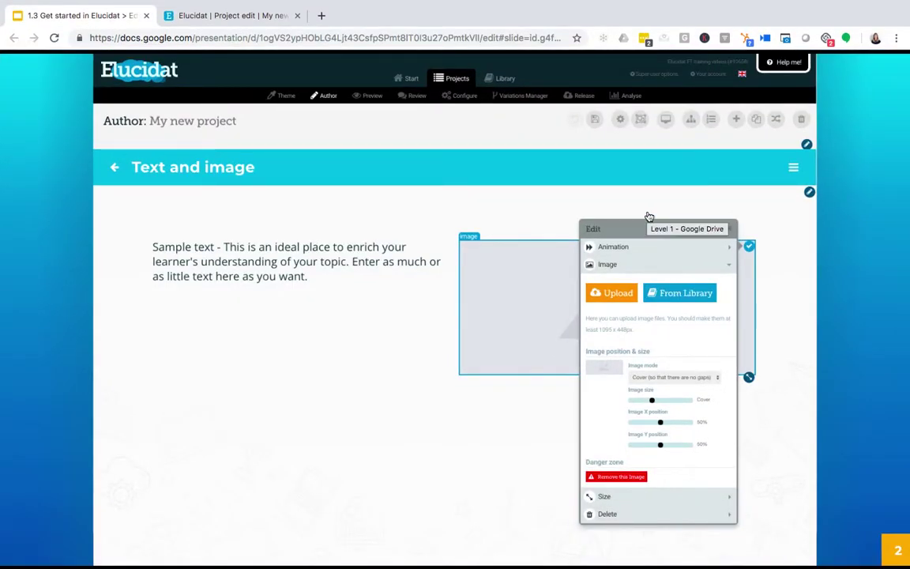